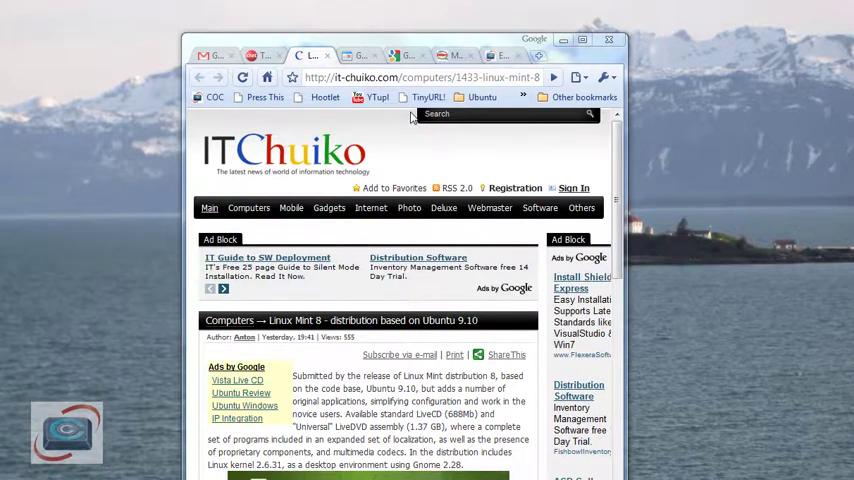
# Step: Toggle Chrome between maximized and restored with title-bar double-clicks, then maximize it with the Maximize button
pyautogui.doubleClick(398, 47)
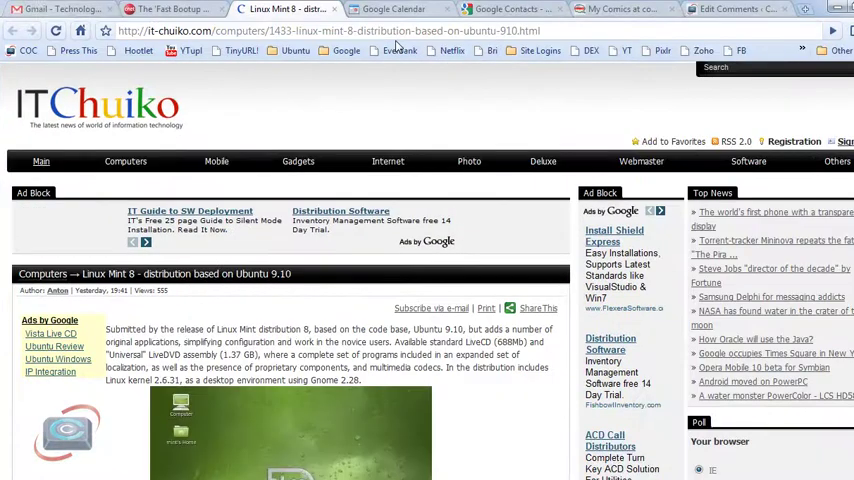
pyautogui.doubleClick(397, 44)
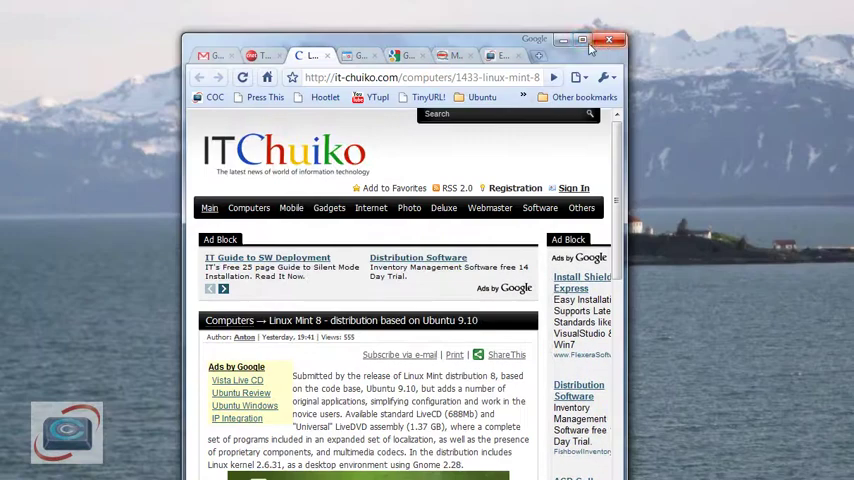
pyautogui.click(584, 43)
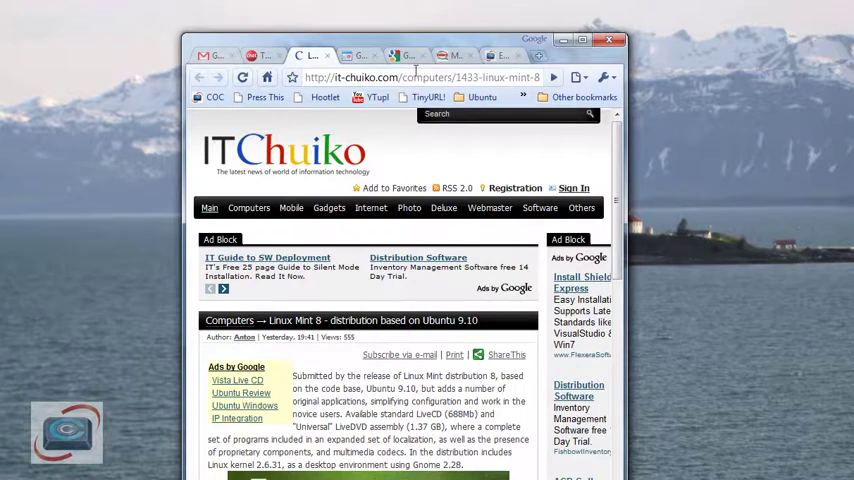
# Step: Maximize Chrome by dragging its title bar to the screen top, drag down to restore, then maximize again
pyautogui.moveTo(372, 41); pyautogui.dragTo(380, 2)
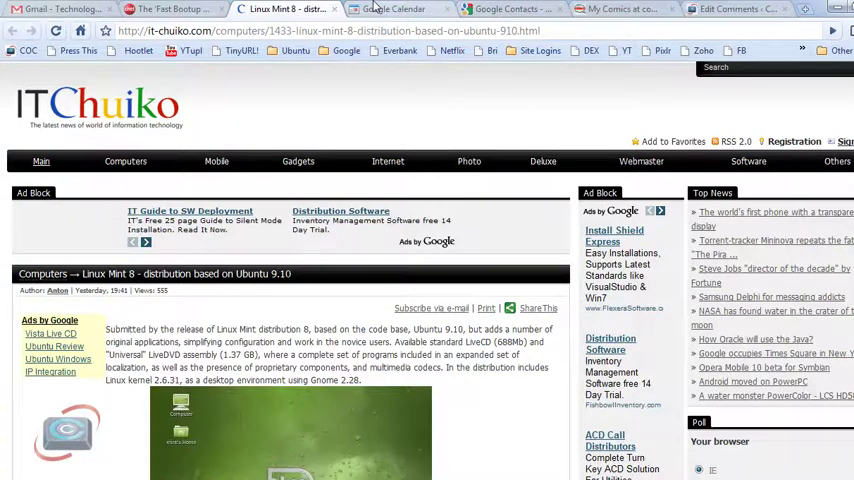
pyautogui.moveTo(380, 8); pyautogui.dragTo(430, 215)
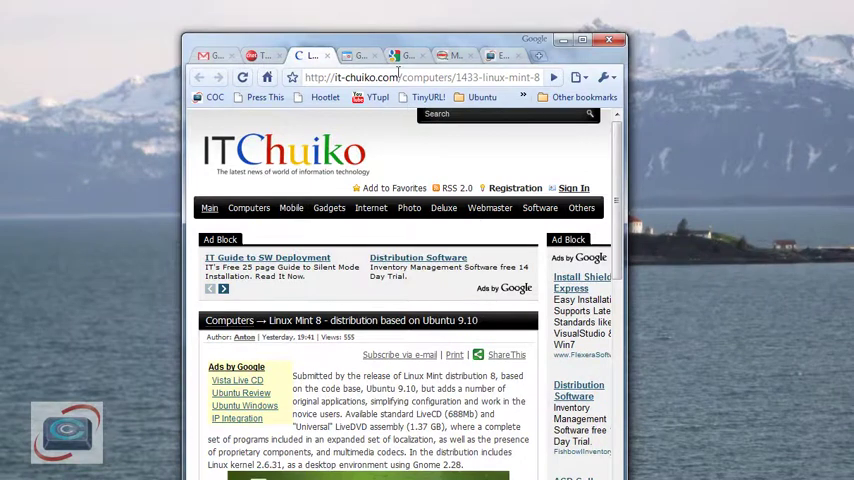
pyautogui.moveTo(397, 50); pyautogui.dragTo(392, 8)
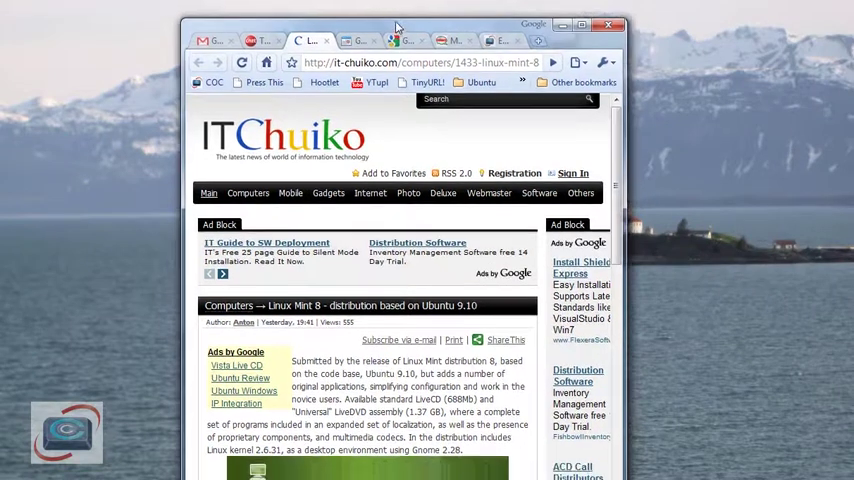